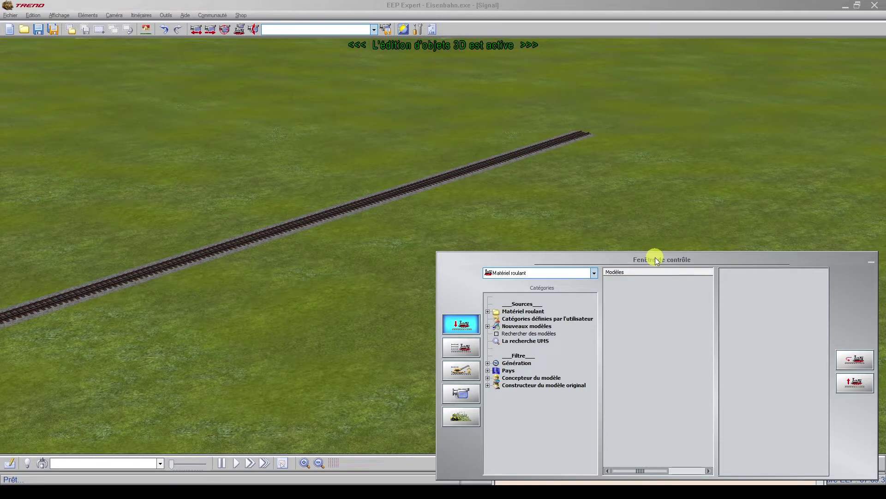
- List the Signalisations principales models from the Système de signalisation category
drag(655, 257, 649, 254)
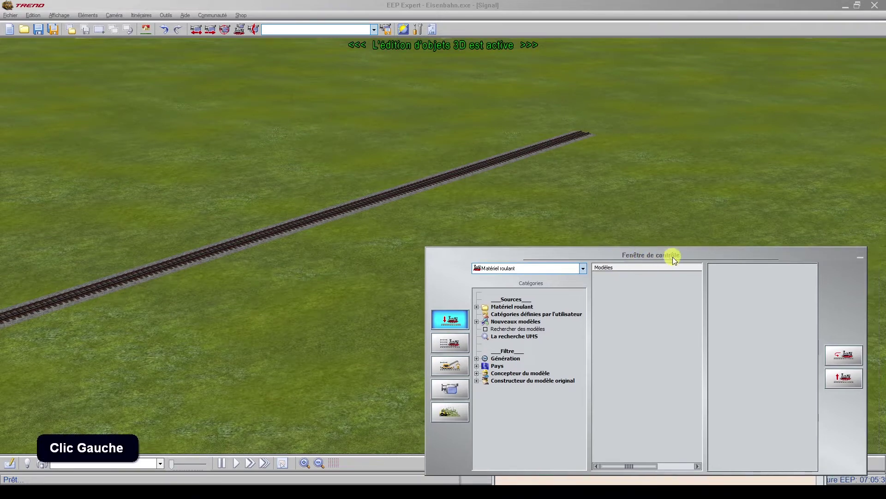
click(446, 320)
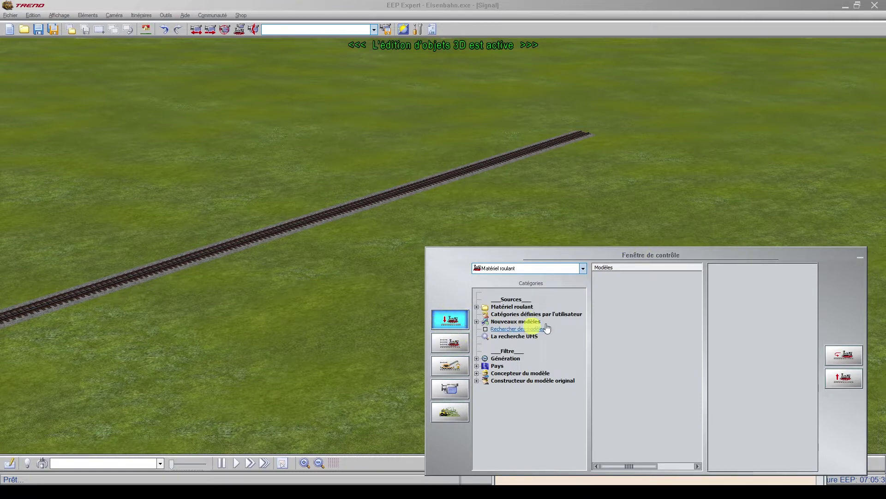
click(517, 267)
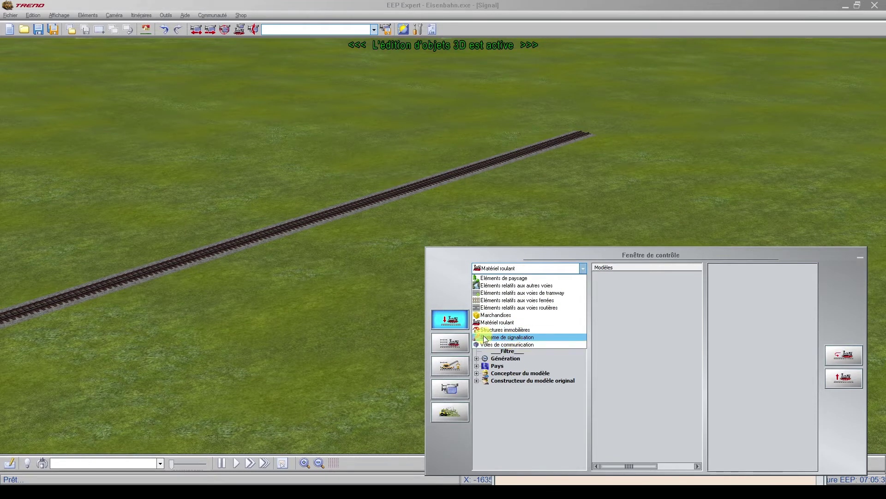
click(545, 338)
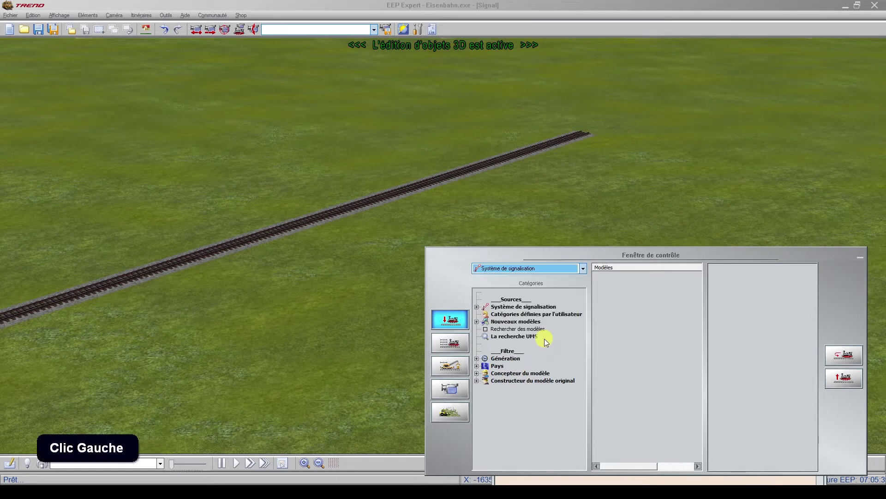
click(477, 307)
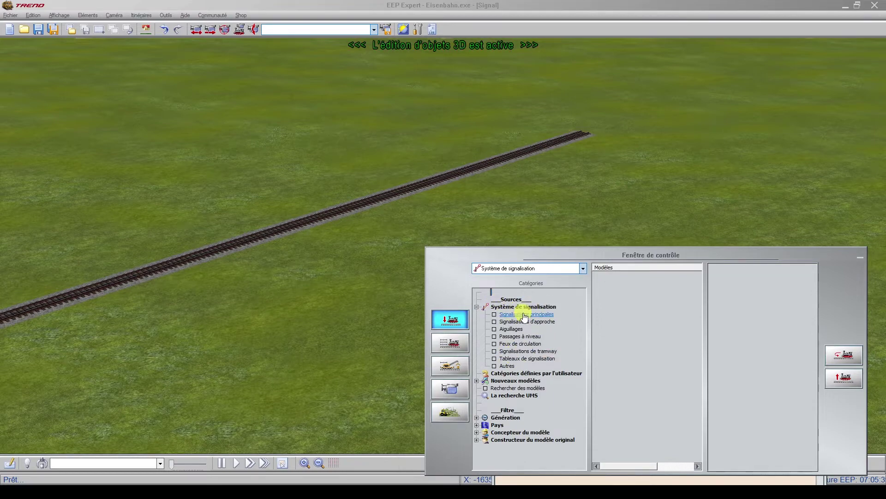
click(502, 316)
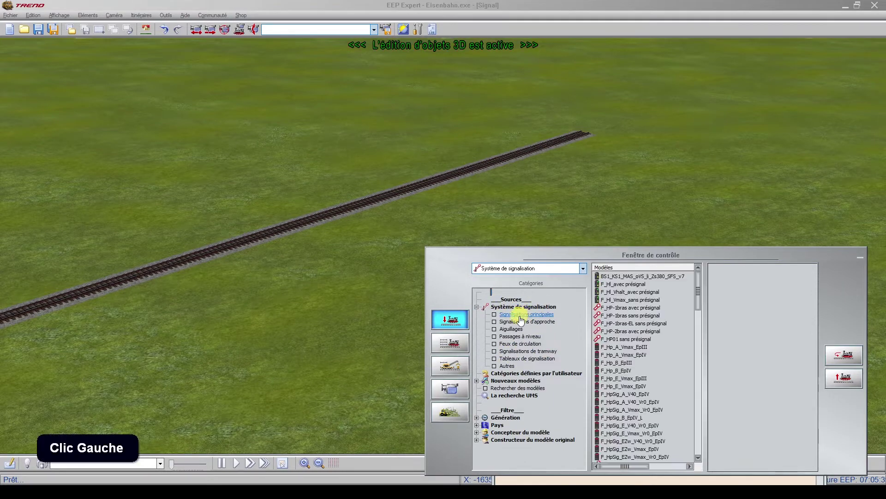
- Place two F_Hl_avec présignal signals beside the track near its far end
click(621, 285)
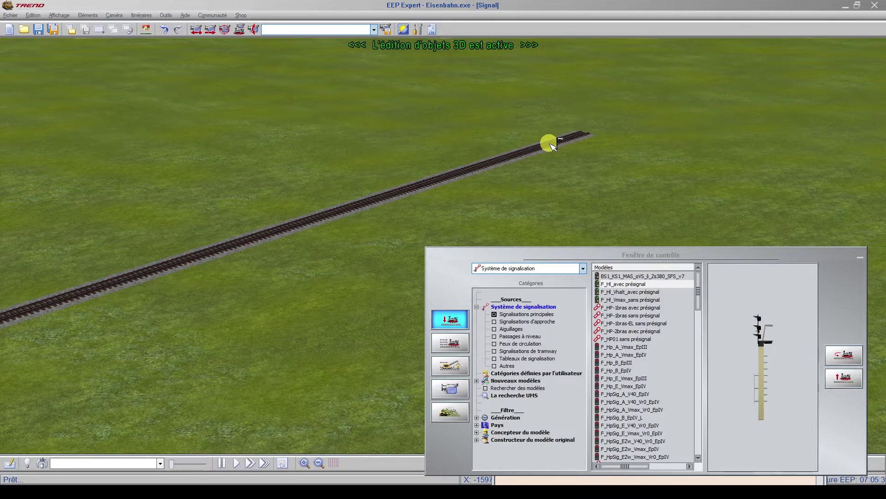
click(530, 147)
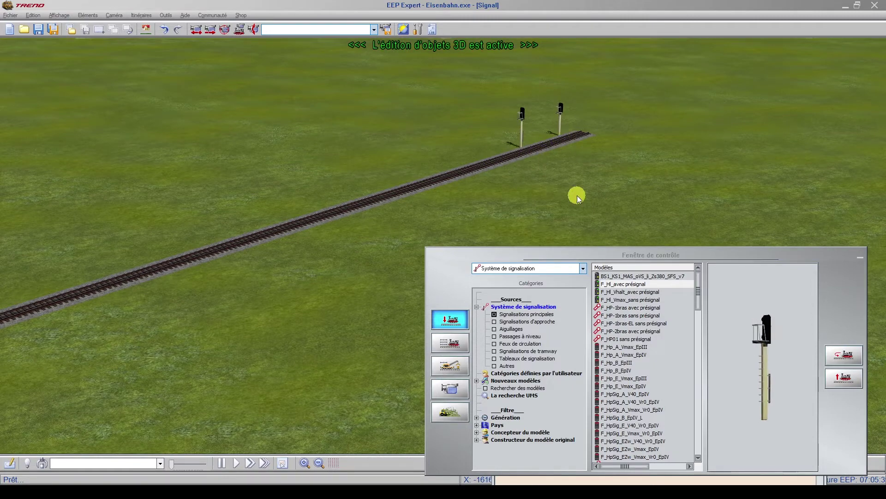
key(ctrl)
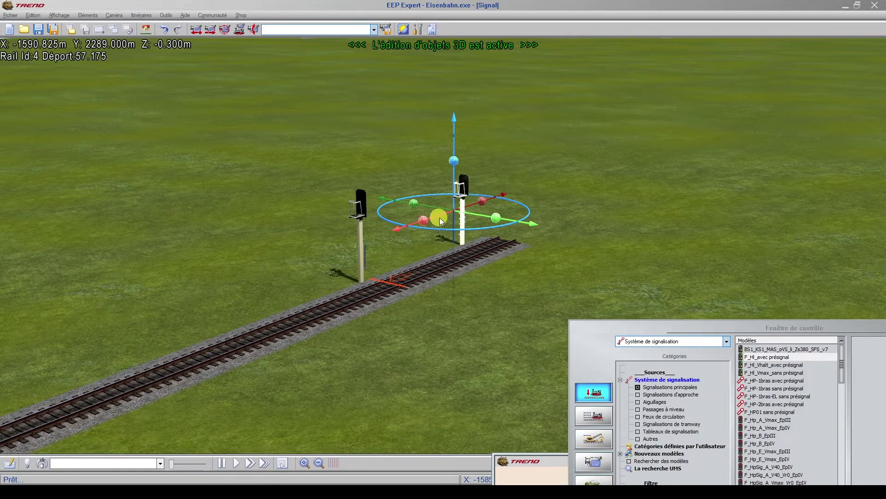
- Move the signal nearest the track's end along the rail past the other signal, to an offset of about 10.8 m
scroll(438, 222, up, 3)
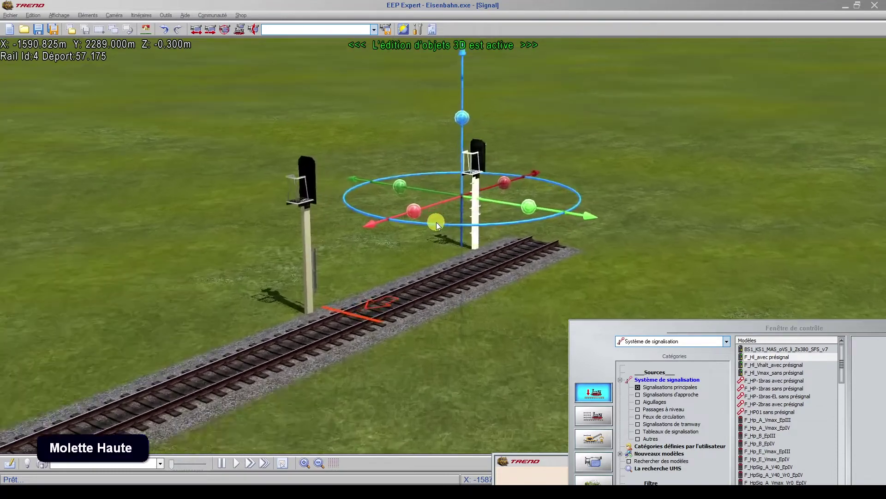
scroll(437, 223, up, 2)
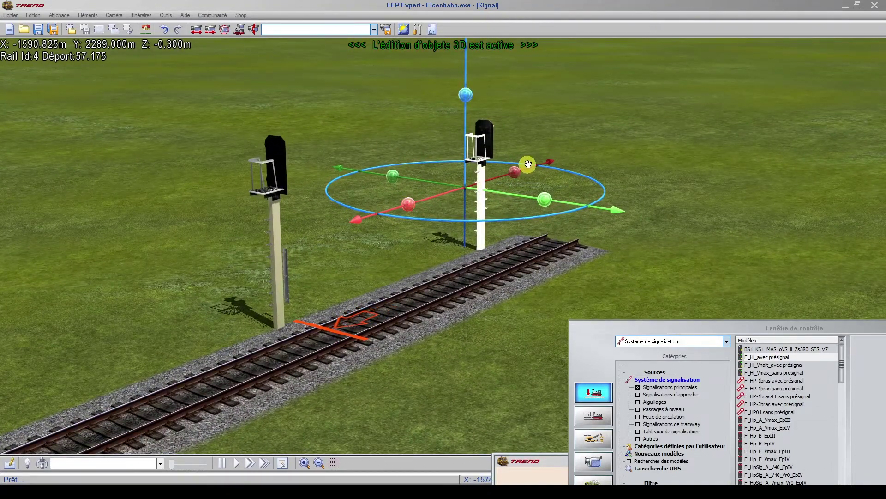
scroll(539, 160, down, 3)
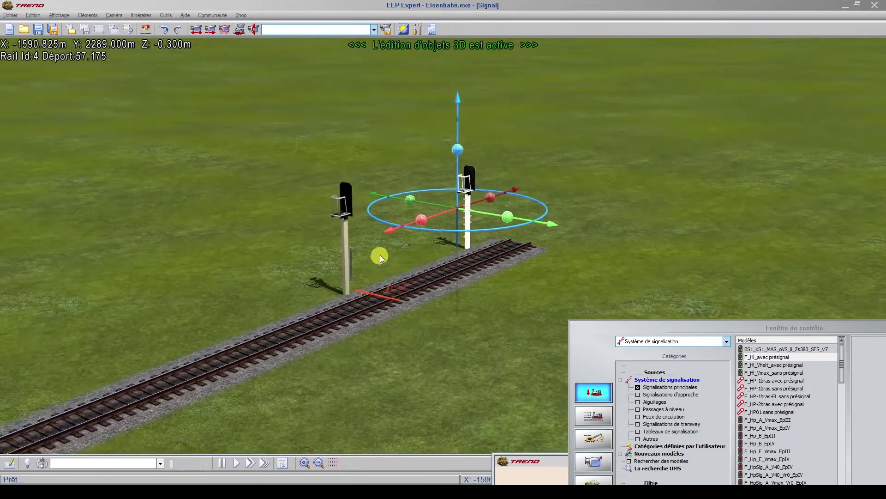
scroll(387, 233, up, 1)
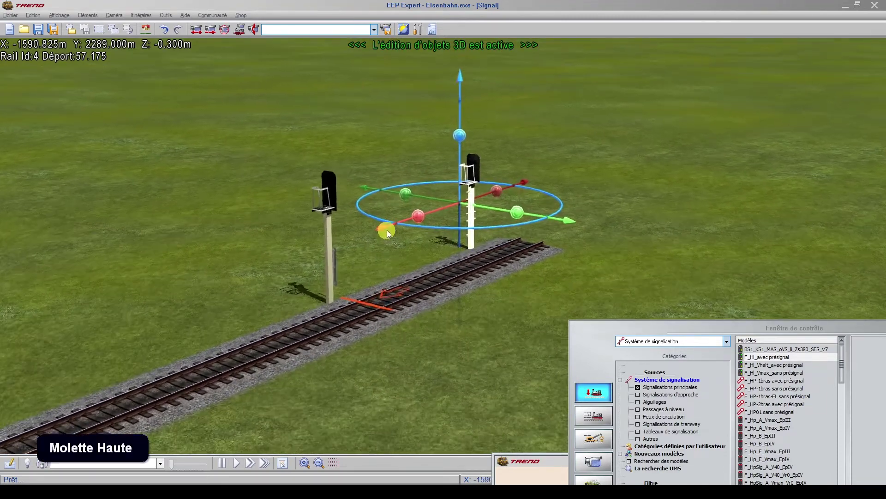
scroll(387, 231, up, 5)
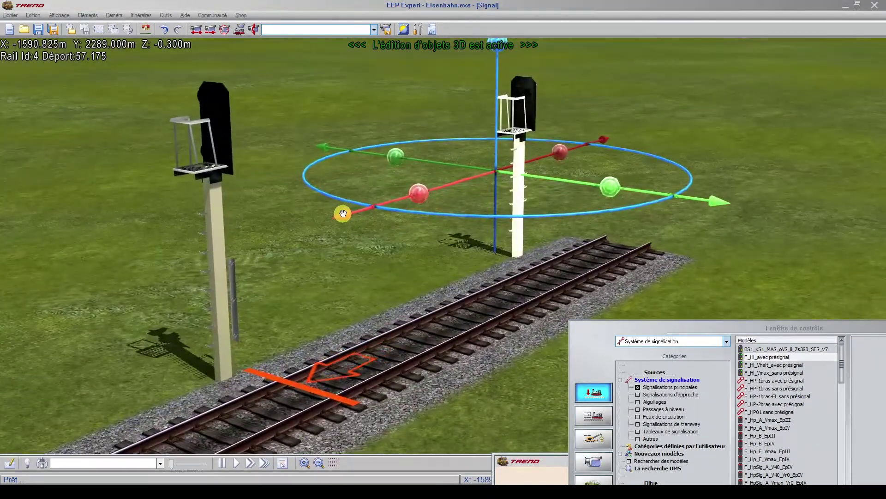
scroll(344, 212, down, 5)
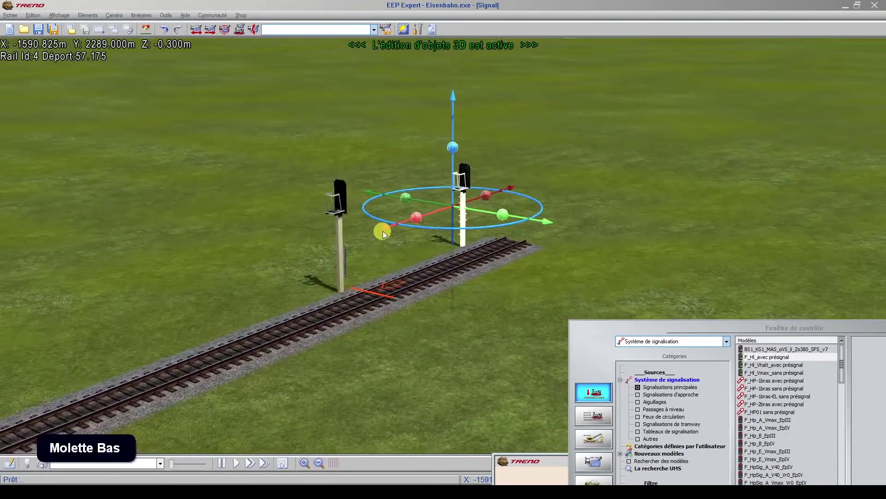
drag(383, 233, 103, 298)
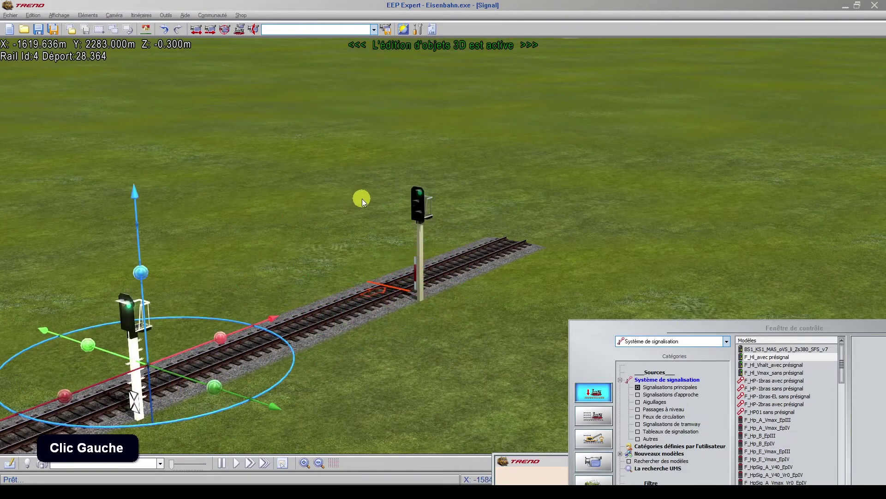
scroll(374, 194, down, 5)
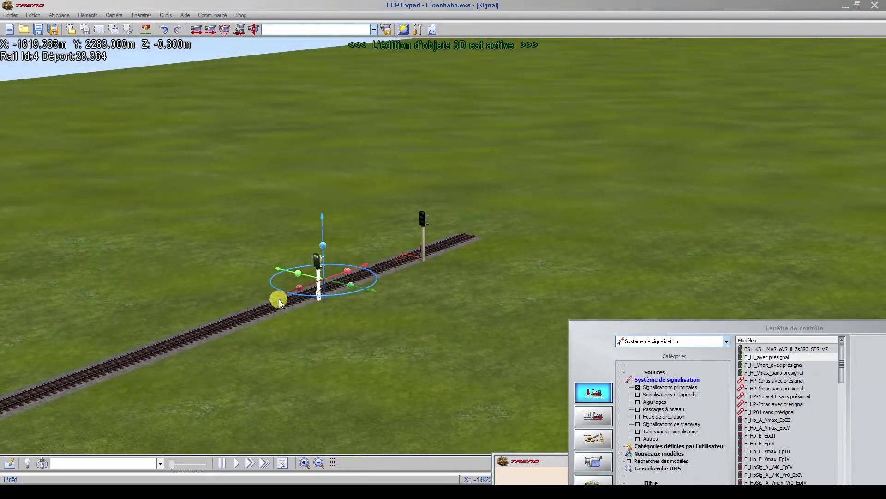
drag(279, 299, 169, 317)
- Add a signal contact for the signal nearest the track's end, placing it on rail 3 at an offset of about 27.5 m
scroll(423, 254, up, 3)
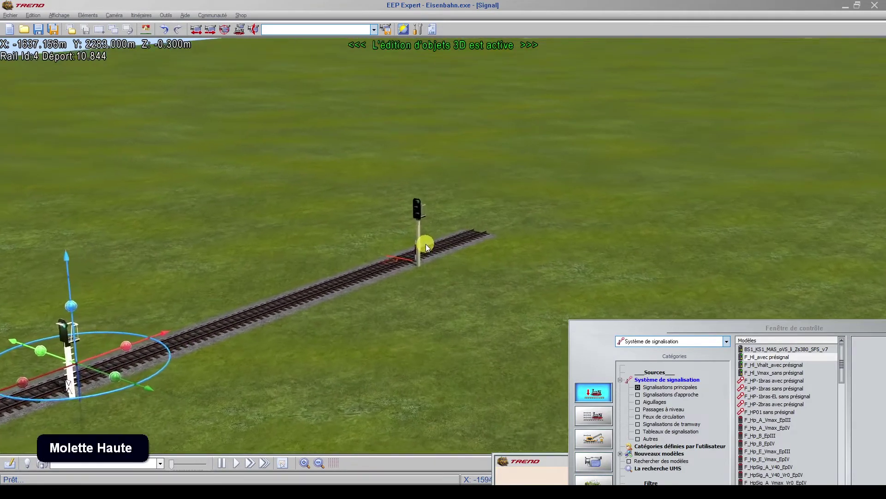
scroll(425, 242, up, 3)
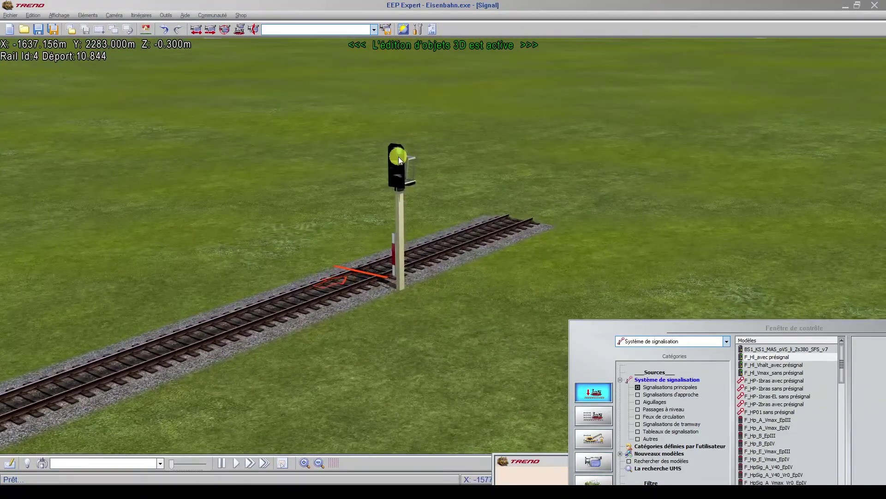
scroll(400, 152, down, 5)
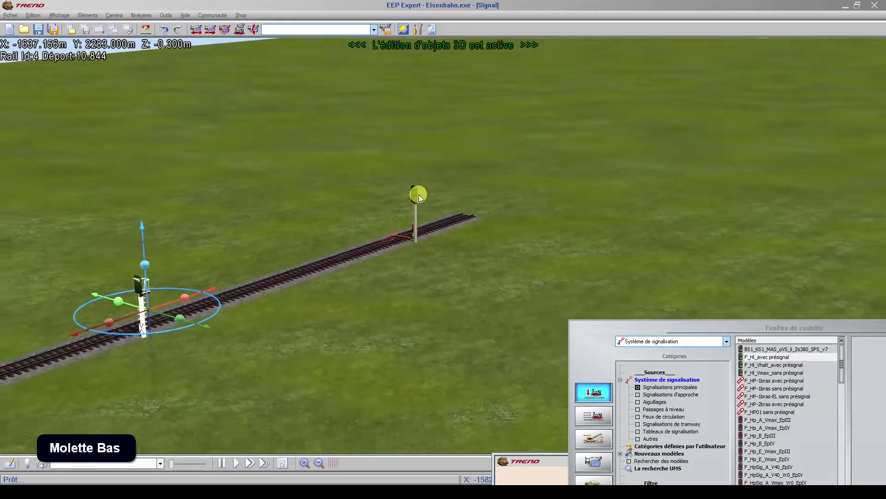
scroll(419, 195, down, 3)
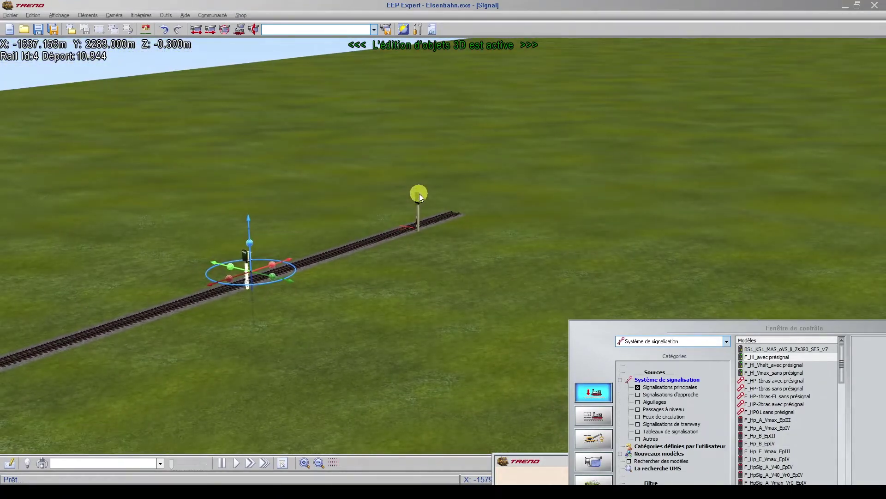
scroll(11, 265, up, 3)
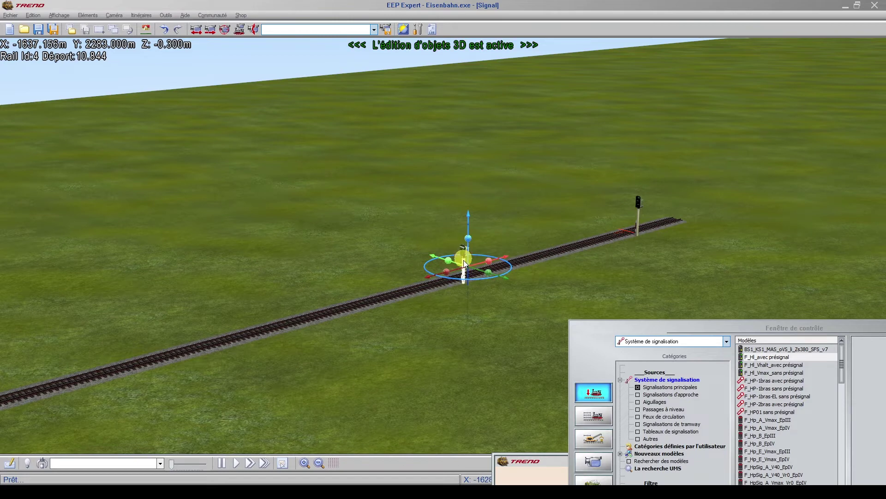
click(639, 199)
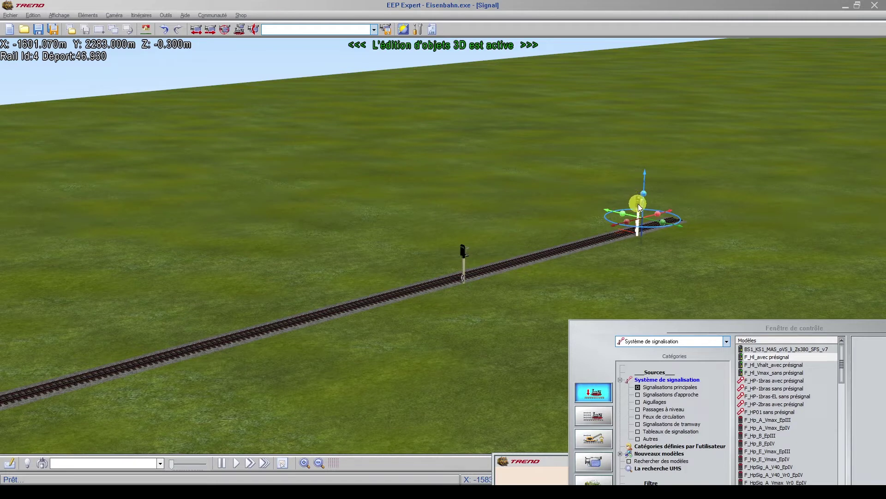
right_click(638, 204)
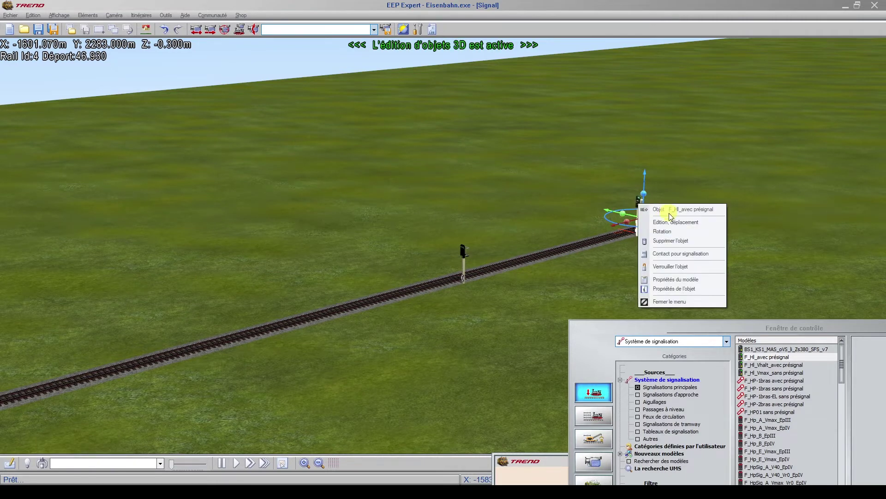
click(677, 257)
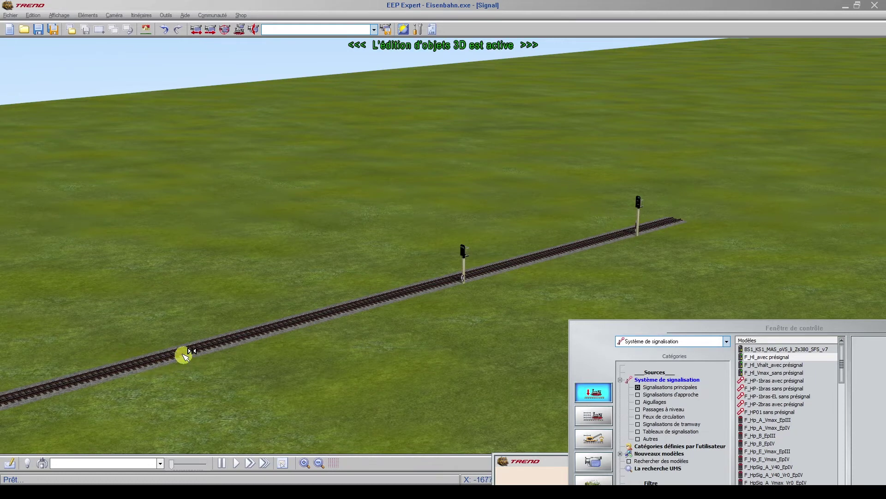
click(147, 359)
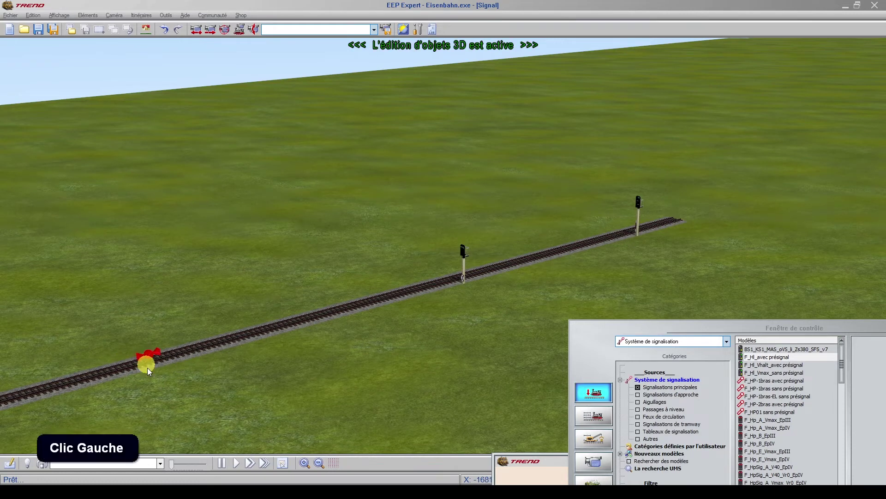
- Open the object properties of the red signal contact and move the dialog clear of the contact
scroll(149, 355, up, 3)
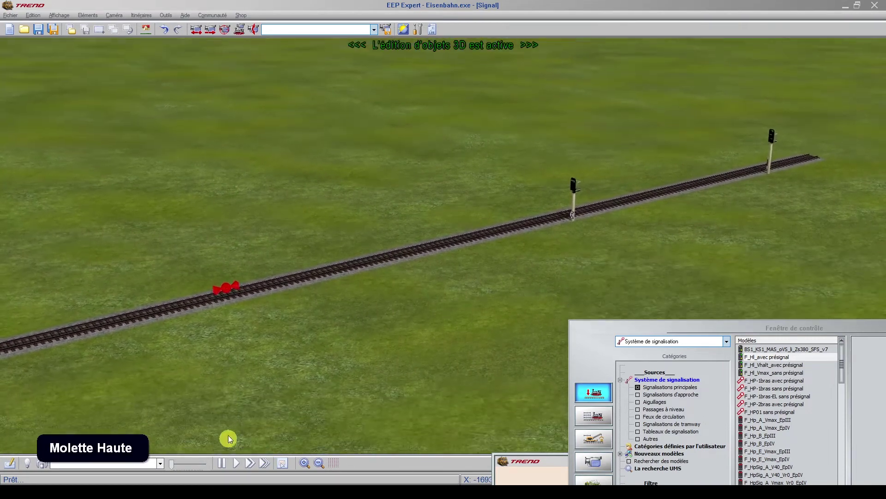
scroll(220, 255, up, 3)
scroll(33, 295, up, 3)
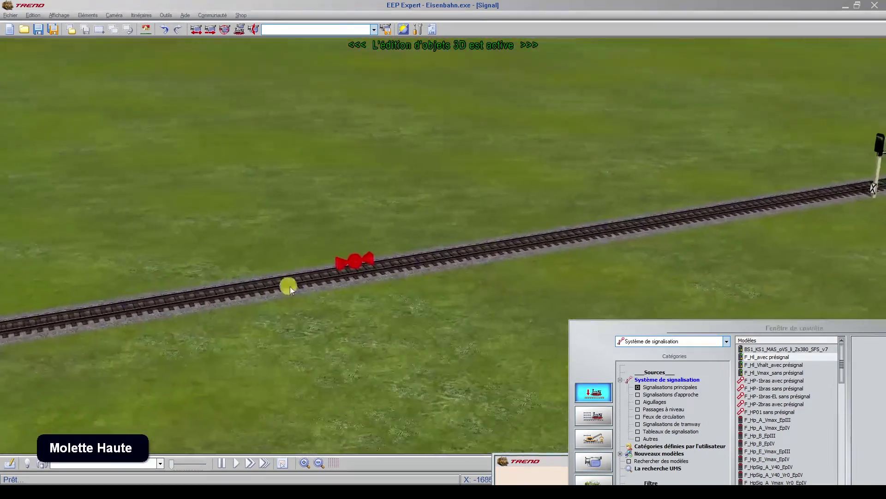
click(369, 262)
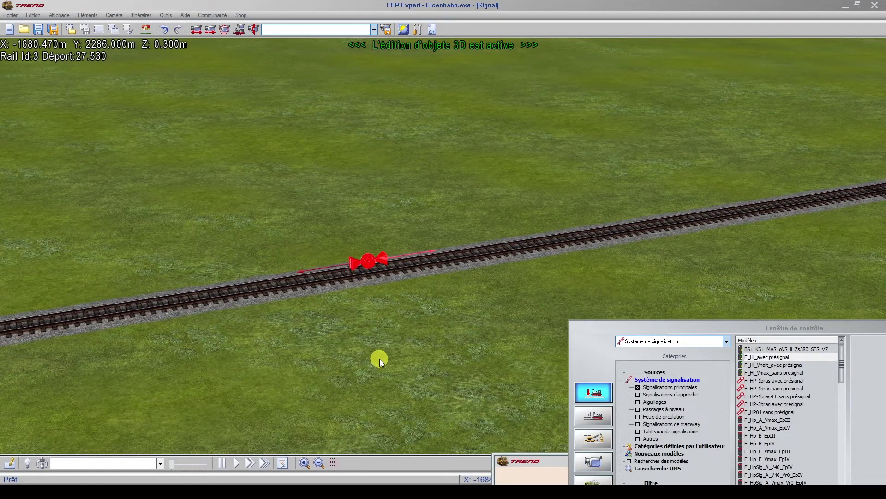
scroll(358, 270, up, 4)
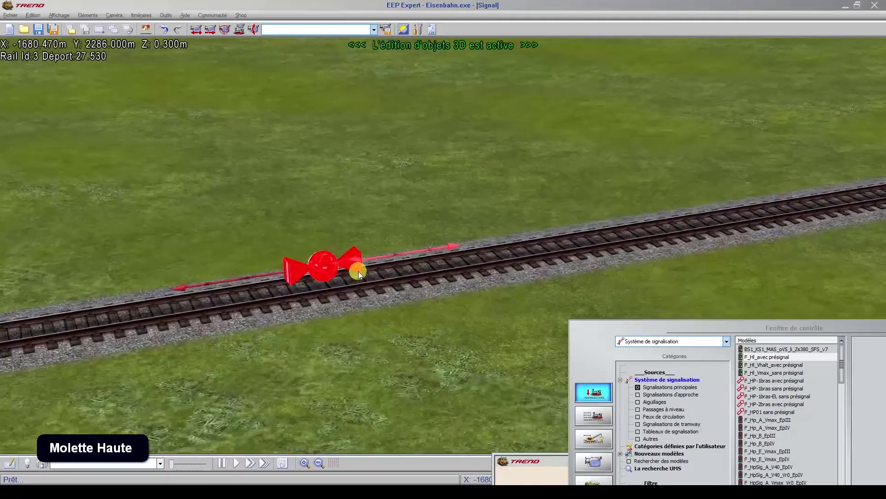
right_click(323, 261)
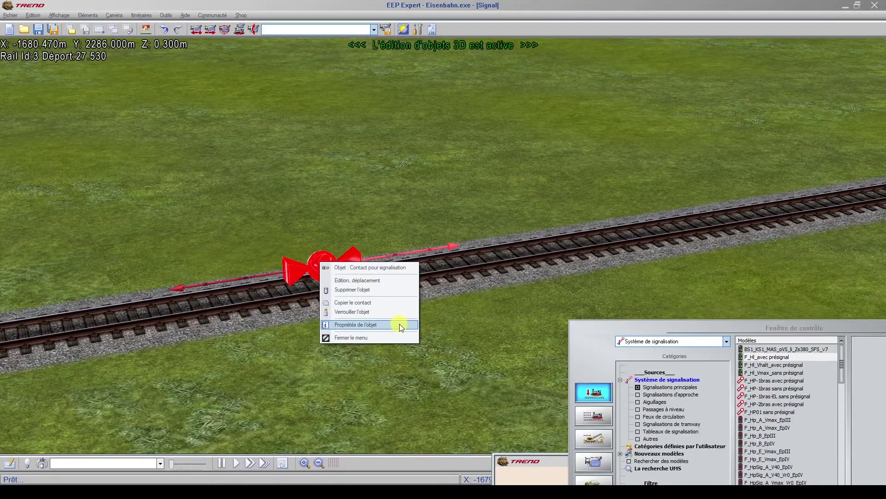
click(372, 325)
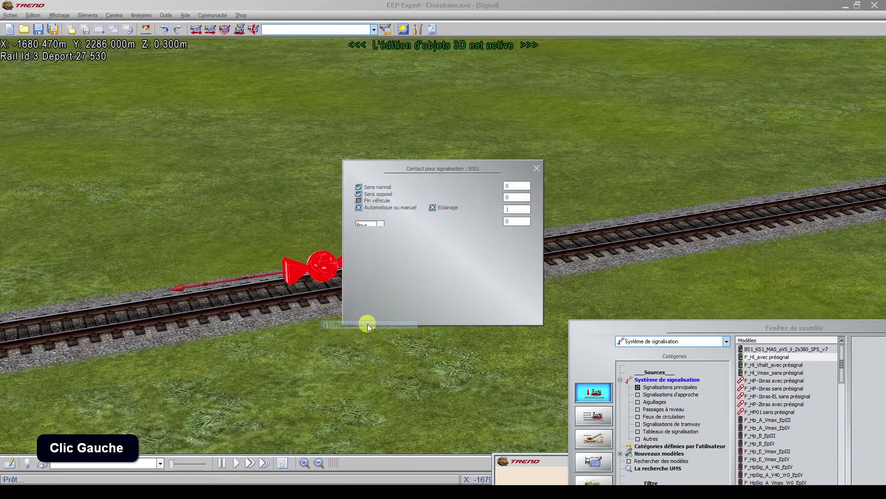
drag(438, 173, 153, 94)
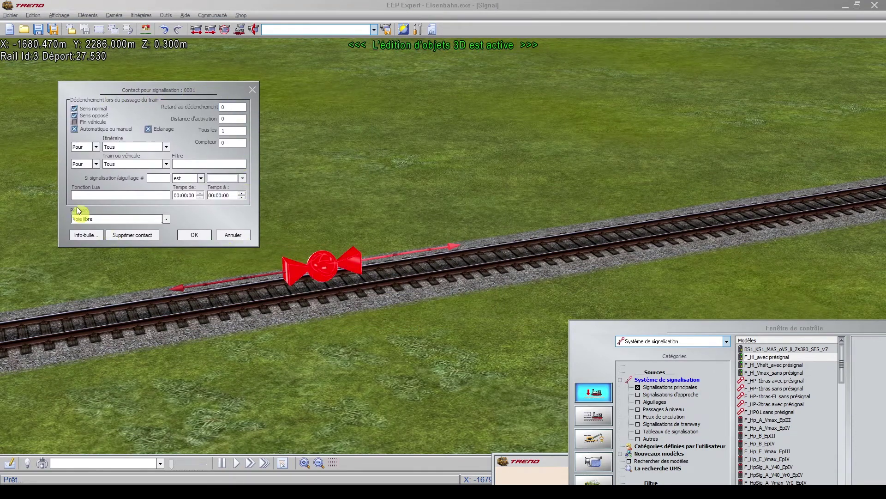